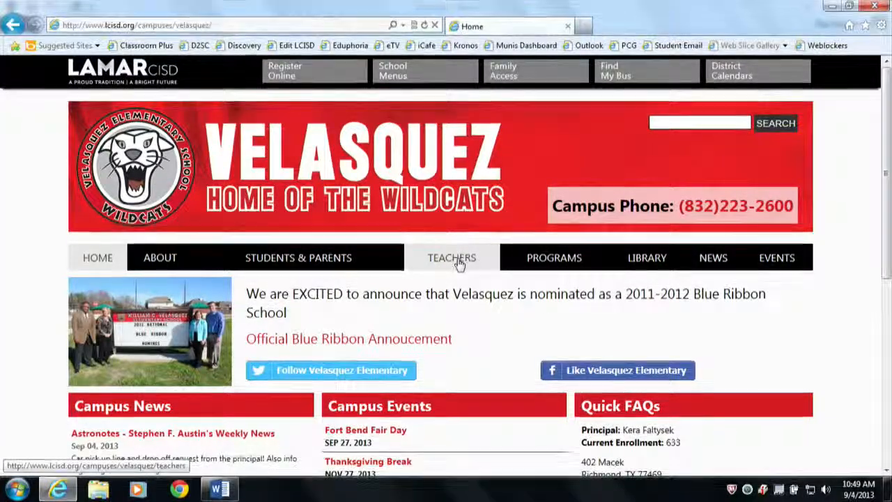
# Open the second grade teacher's page from the Teachers directory and start a new post from its Teacher Use Only section.
pyautogui.click(459, 259)
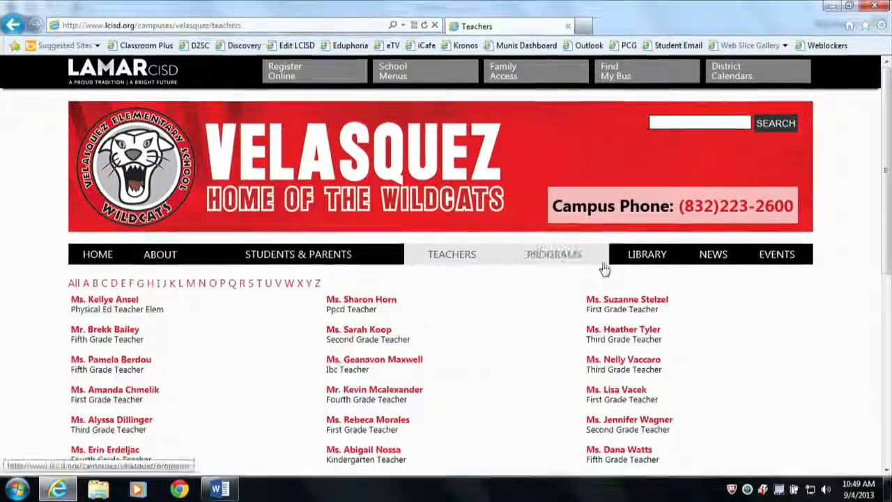
pyautogui.scroll(-3, 605, 270)
pyautogui.click(633, 232)
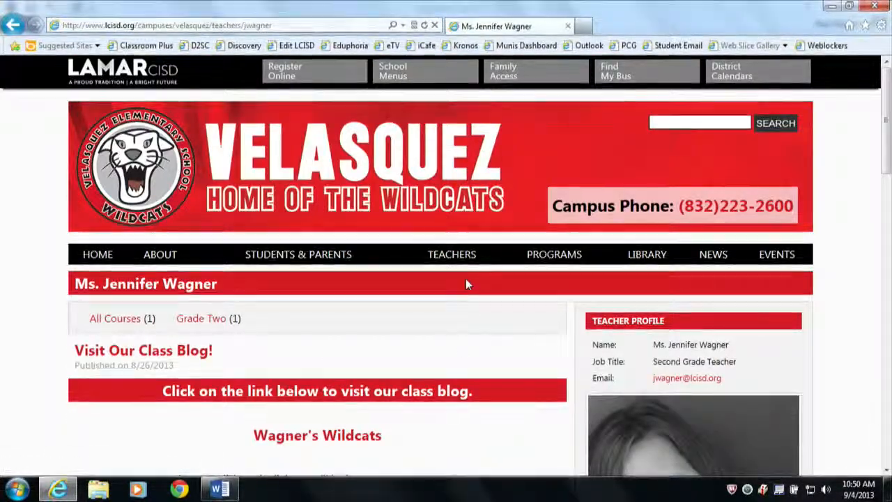
pyautogui.scroll(-7, 466, 284)
pyautogui.scroll(-9, 431, 235)
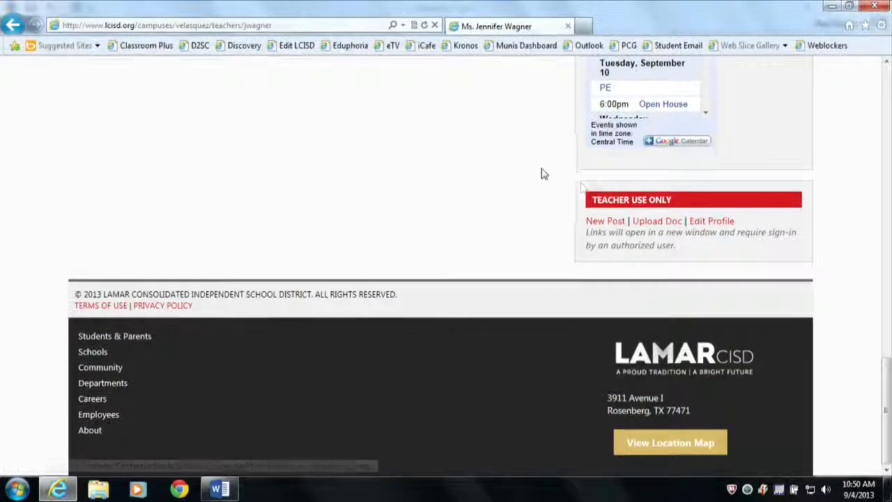
pyautogui.click(602, 222)
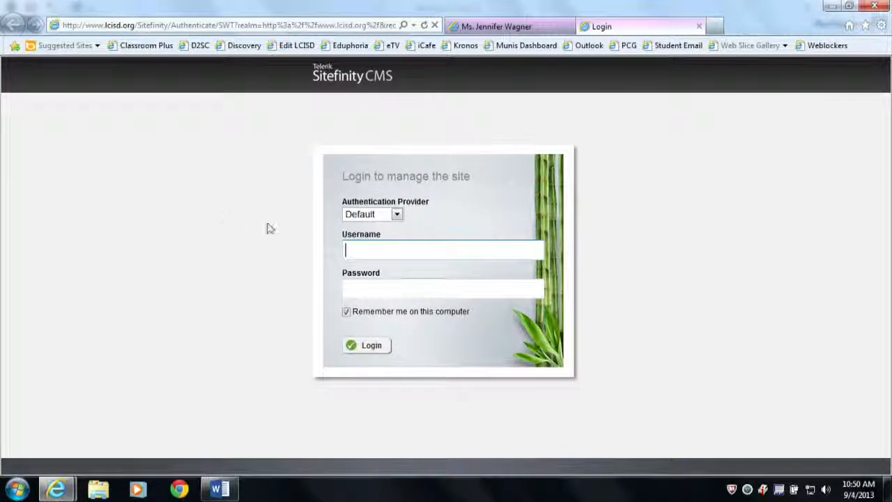
# Log in to manage the site with the LdapUsers authentication provider, entering the teacher's username and account password.
pyautogui.click(398, 216)
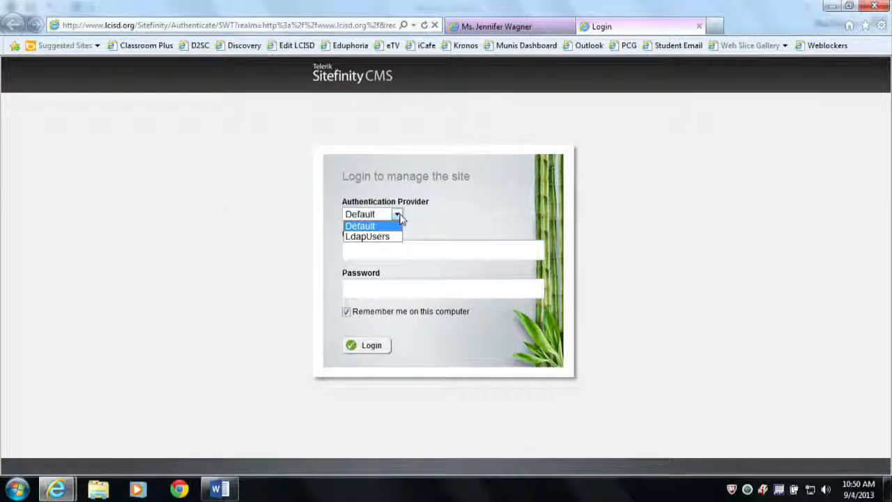
pyautogui.click(374, 237)
pyautogui.click(392, 248)
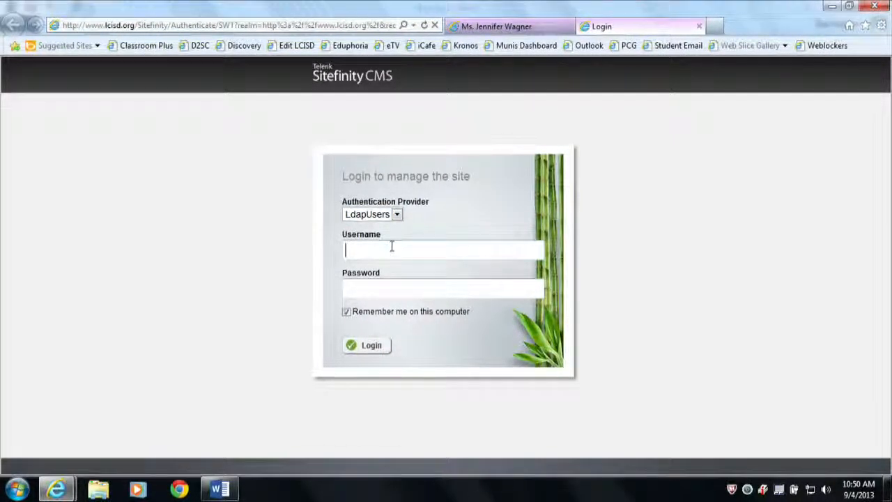
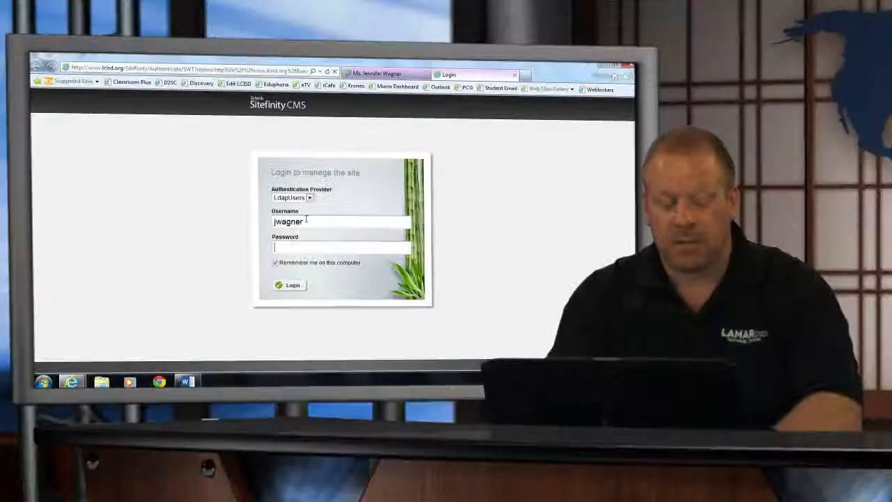
pyautogui.press('Tab')
pyautogui.write('••••')
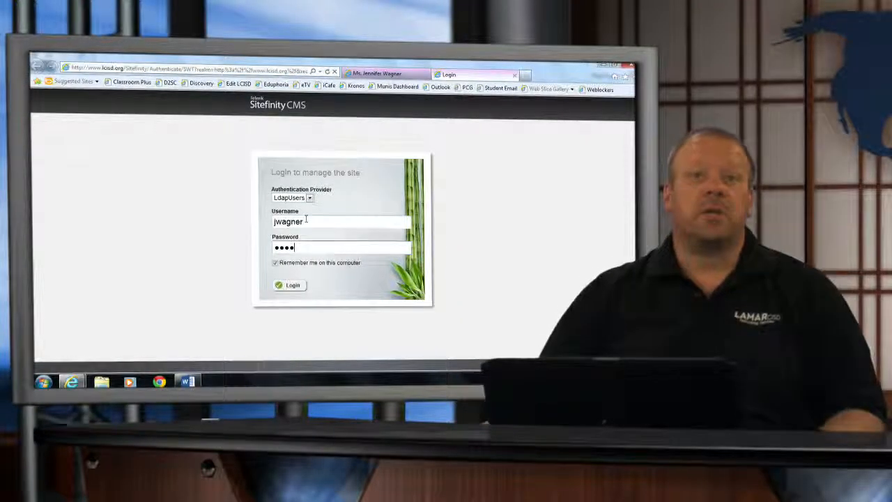
pyautogui.click(287, 284)
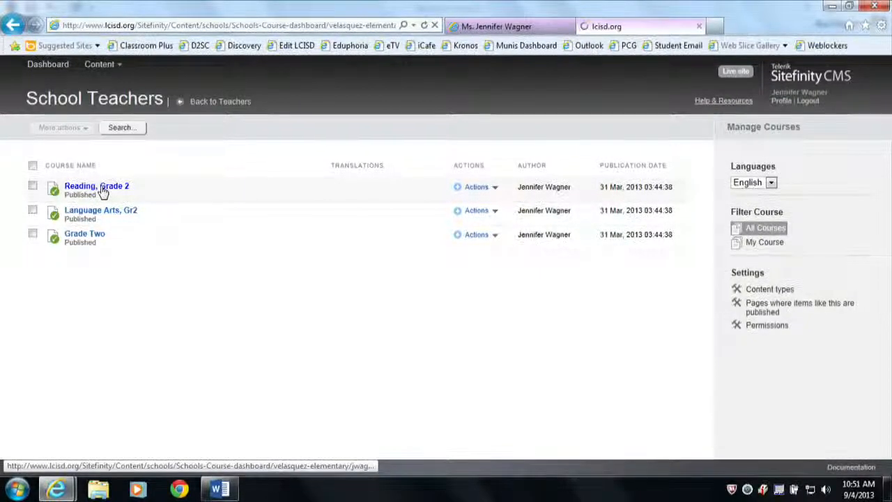
# Create a post in the Reading, Grade 2 course and title it "TEst Blog".
pyautogui.click(97, 187)
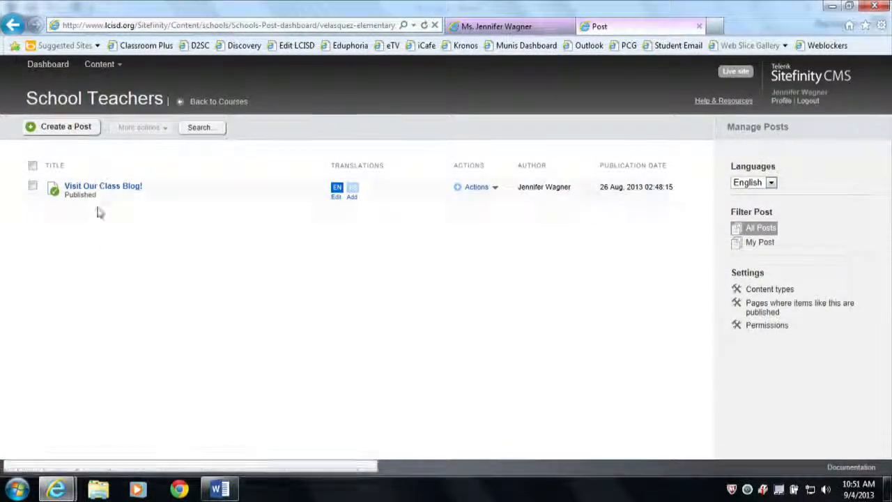
pyautogui.click(49, 128)
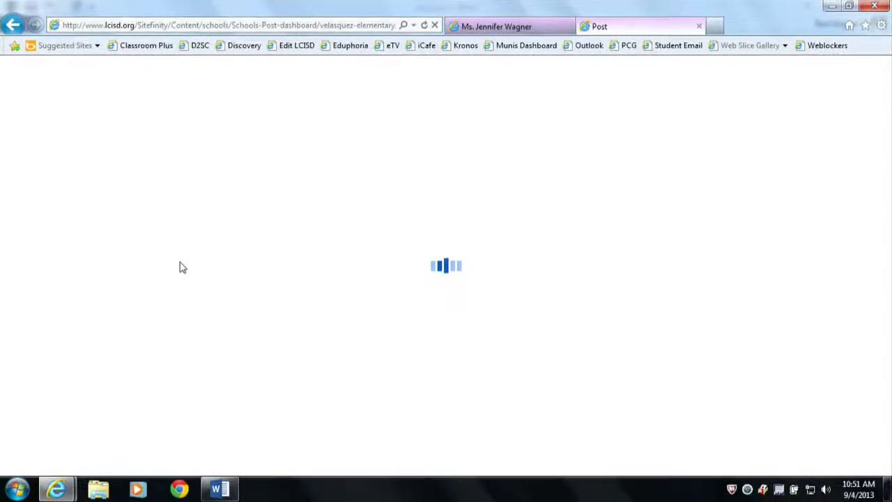
pyautogui.click(303, 187)
pyautogui.write('TEst')
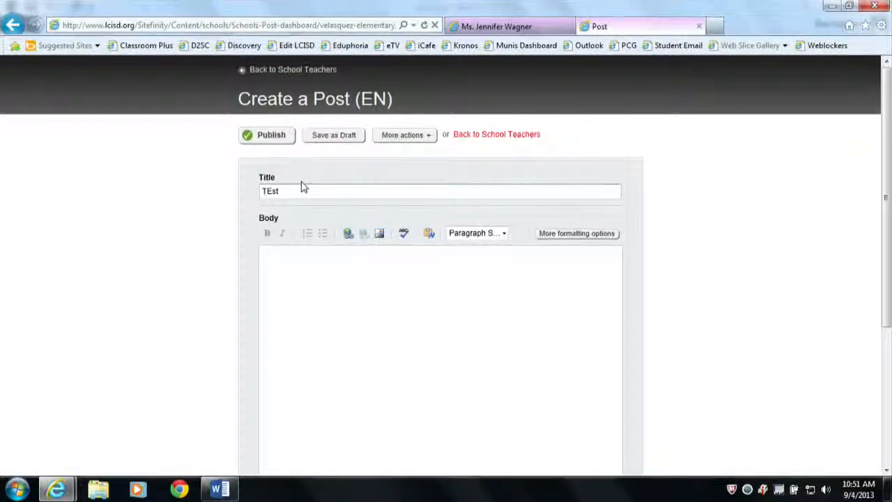
pyautogui.write(' Blog')
# Enter the body text "This is a test blog post." and apply the Heading 3 paragraph style to it.
pyautogui.click(407, 327)
pyautogui.scroll(-2, 408, 314)
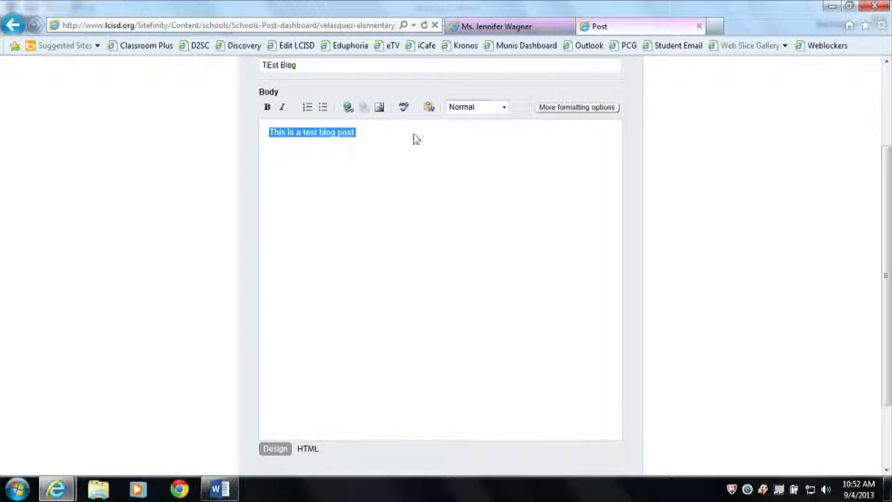
pyautogui.click(500, 110)
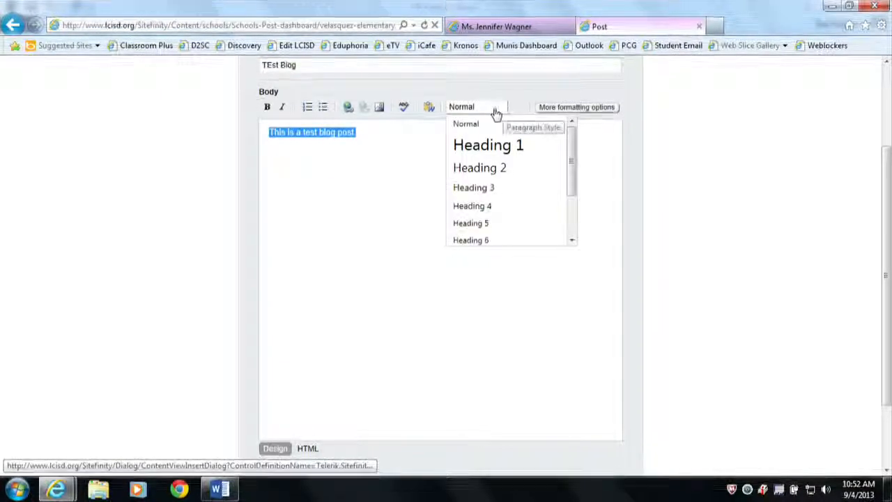
pyautogui.click(481, 187)
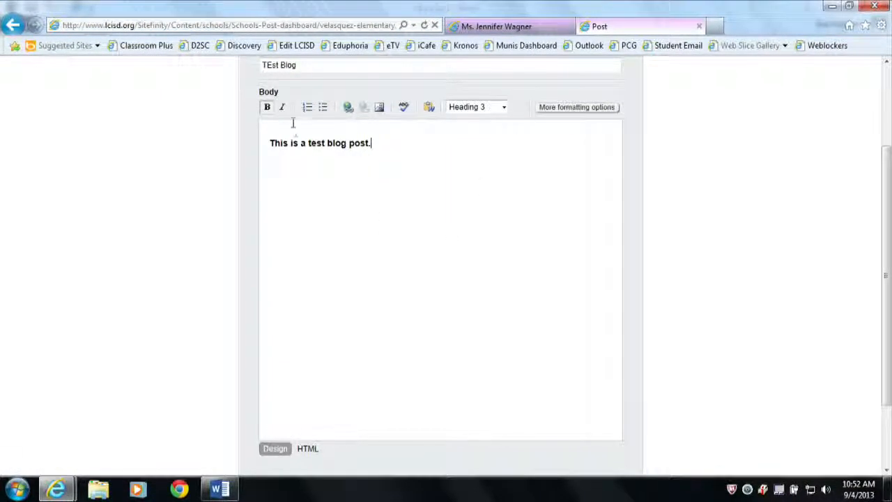
pyautogui.click(504, 110)
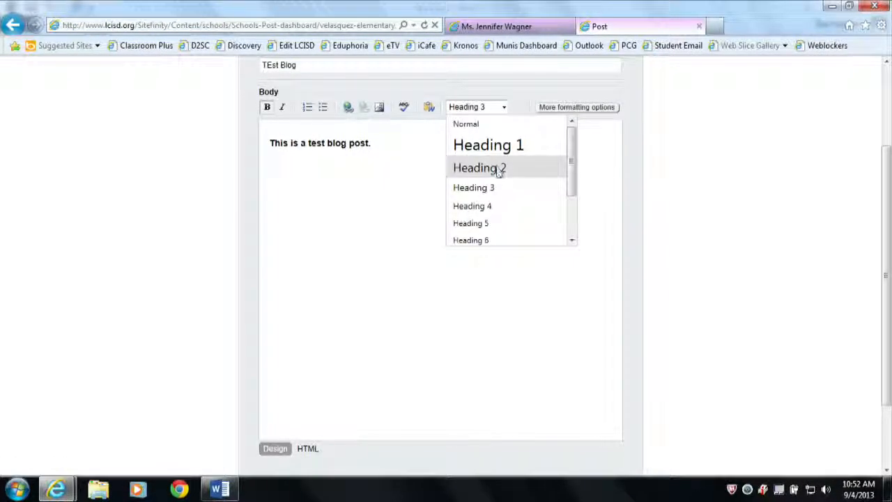
pyautogui.click(382, 176)
pyautogui.scroll(-3, 437, 217)
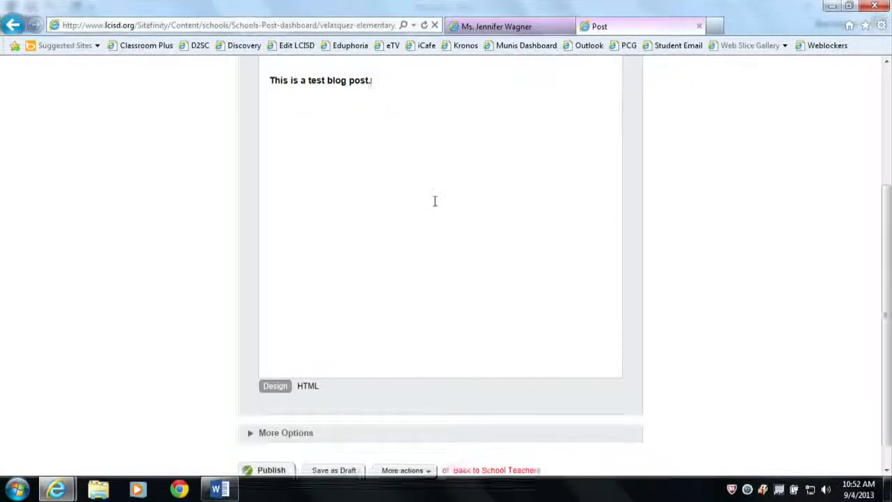
pyautogui.scroll(5, 399, 147)
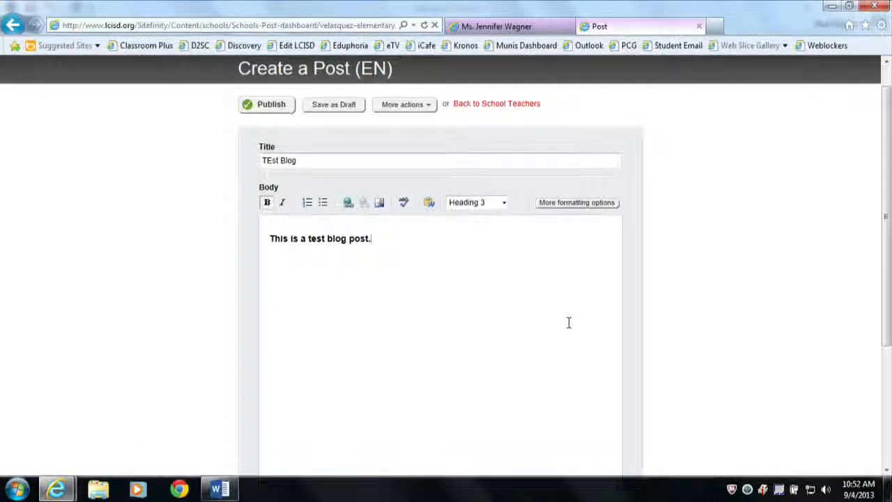
# Save the post's specific publication date as 09/04/2013 10:51 without an unpublish date, and publish the post.
pyautogui.scroll(-5, 568, 318)
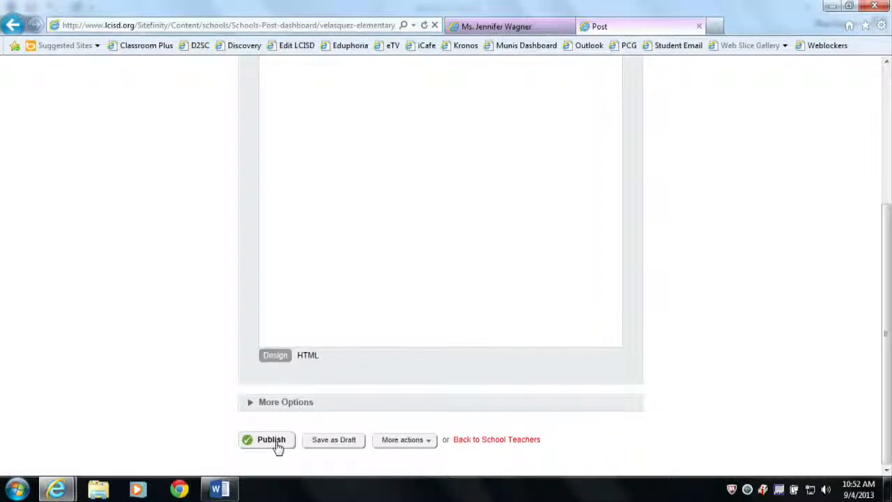
pyautogui.click(430, 441)
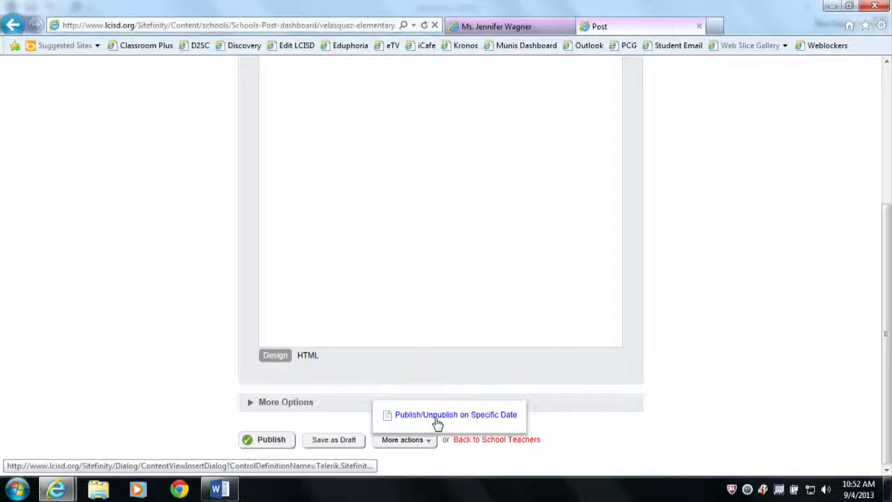
pyautogui.click(451, 416)
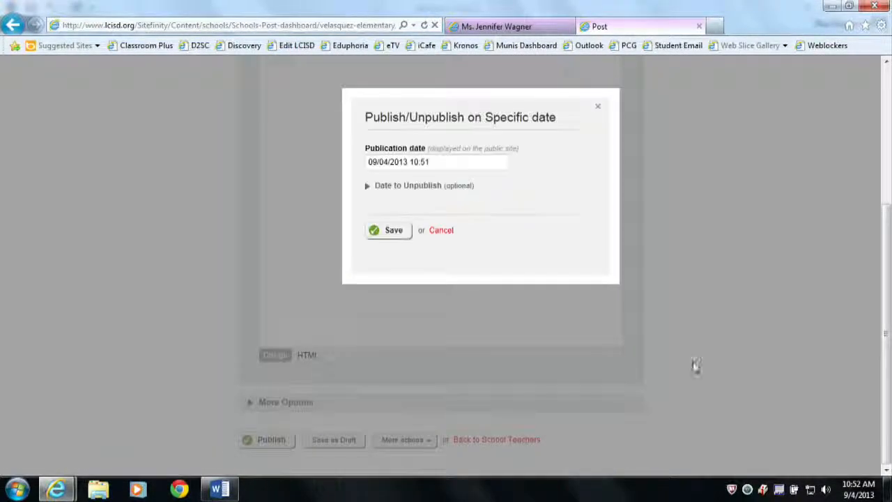
pyautogui.click(397, 165)
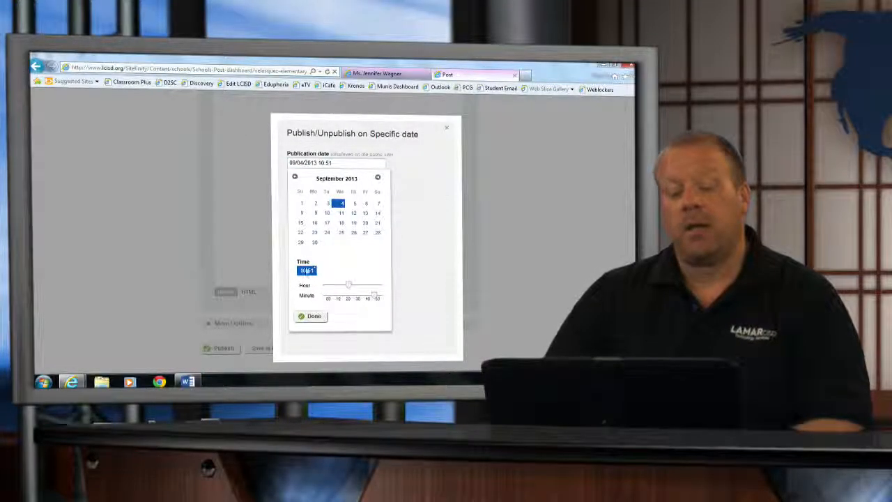
pyautogui.click(312, 317)
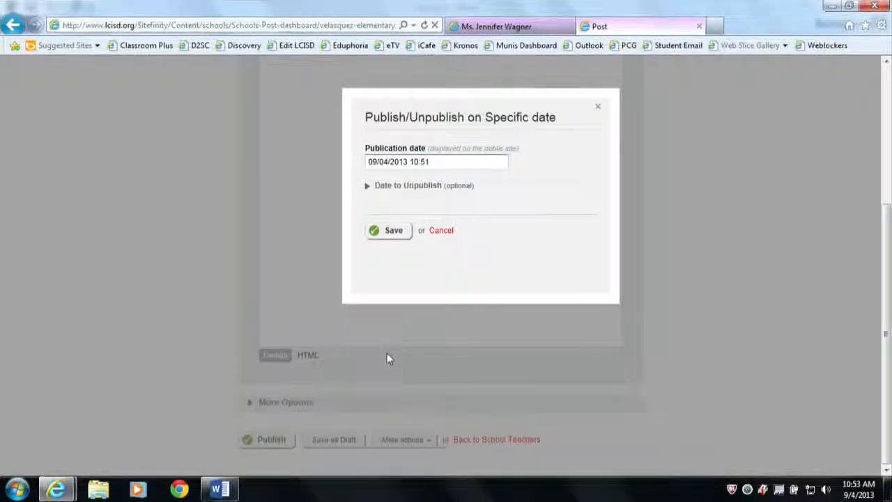
pyautogui.click(394, 231)
pyautogui.click(255, 439)
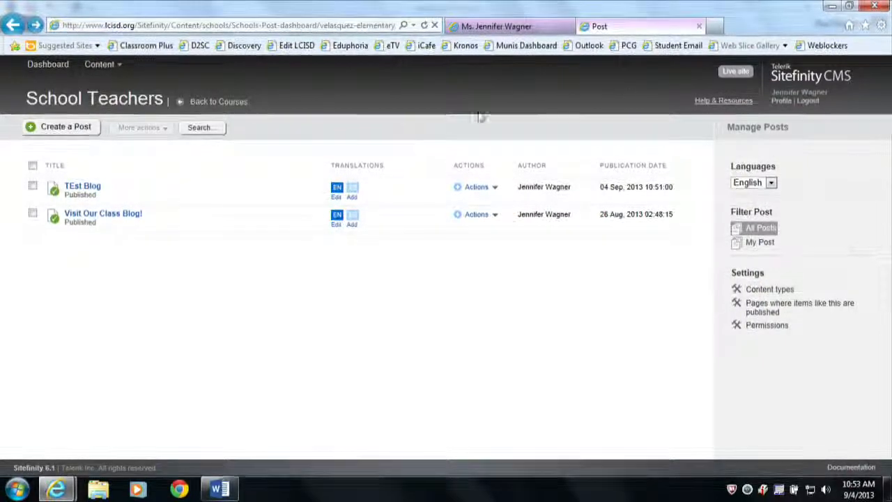
# Return to the teacher's public page and reload it to check for the new post.
pyautogui.click(480, 26)
pyautogui.scroll(10, 435, 234)
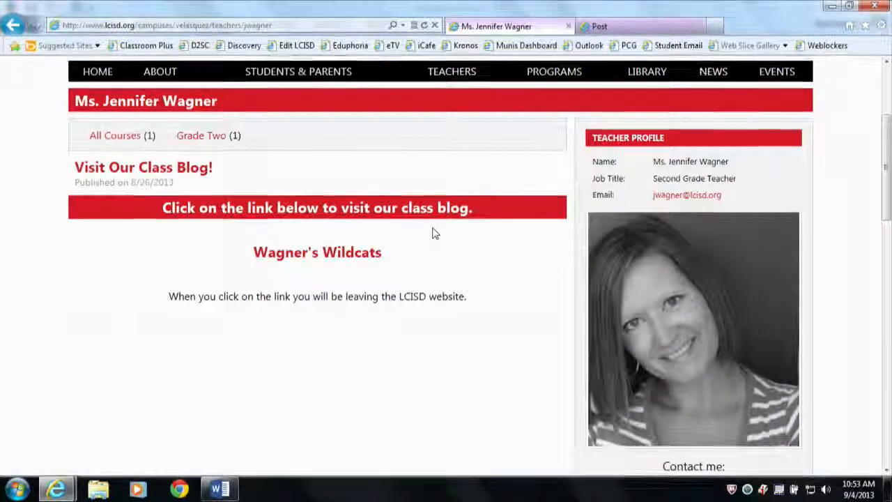
pyautogui.scroll(3, 435, 234)
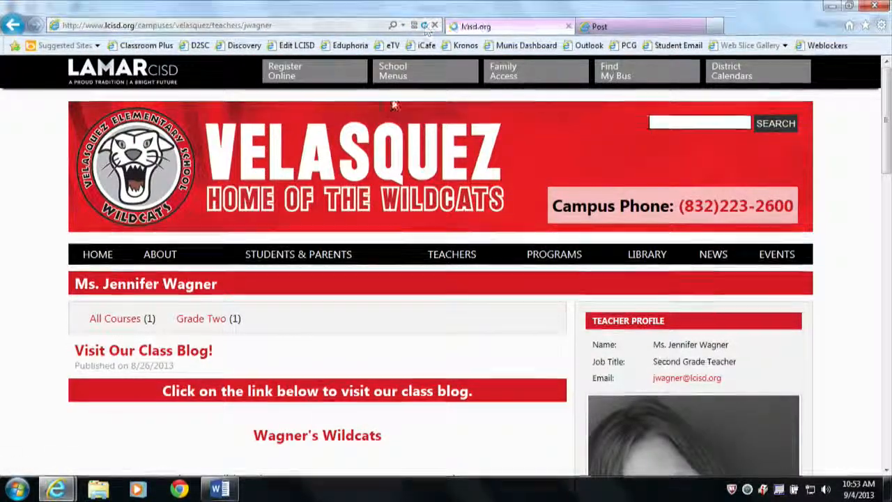
pyautogui.scroll(-3, 403, 282)
pyautogui.scroll(1, 406, 284)
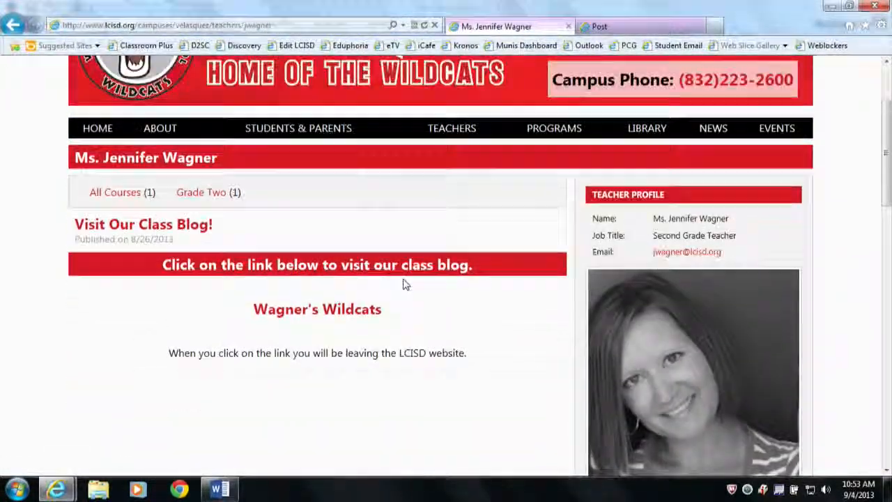
pyautogui.scroll(1, 405, 284)
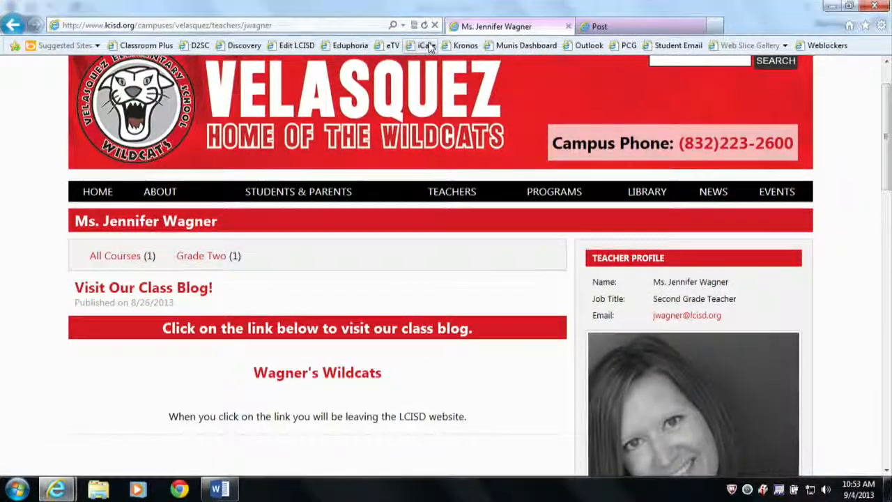
pyautogui.click(207, 25)
pyautogui.moveTo(208, 25); pyautogui.dragTo(304, 25)
pyautogui.press('BackSpace')
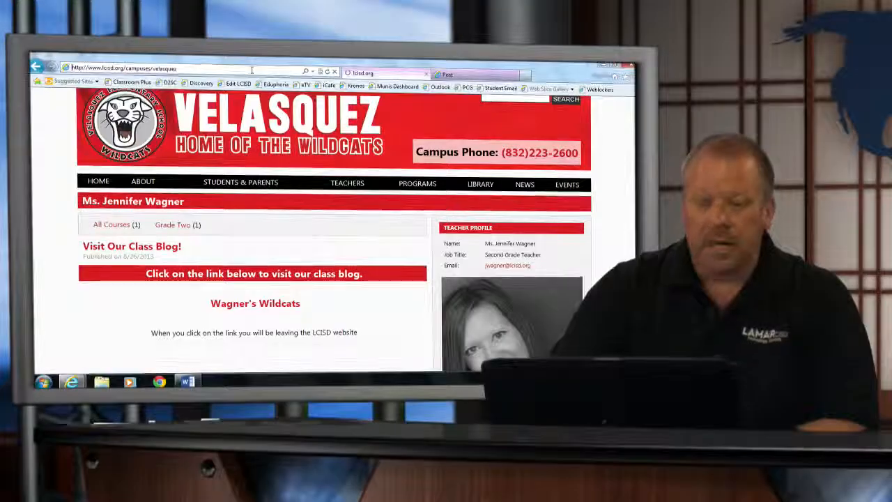
pyautogui.press('Return')
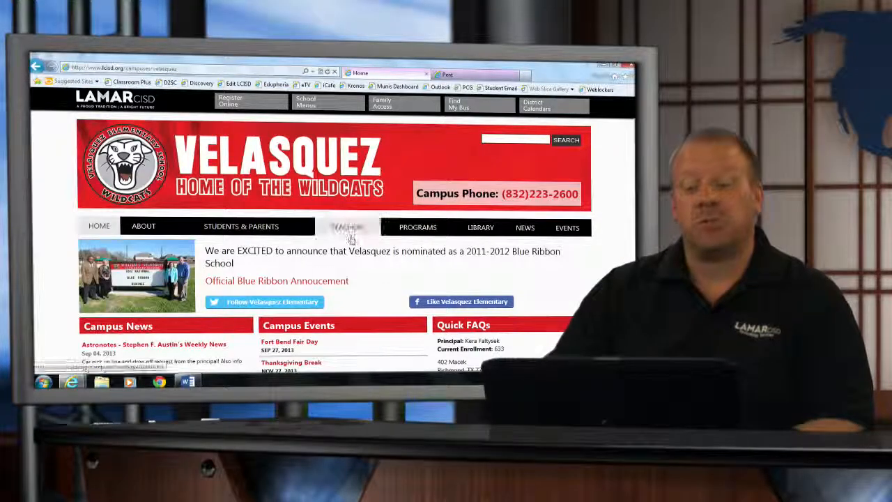